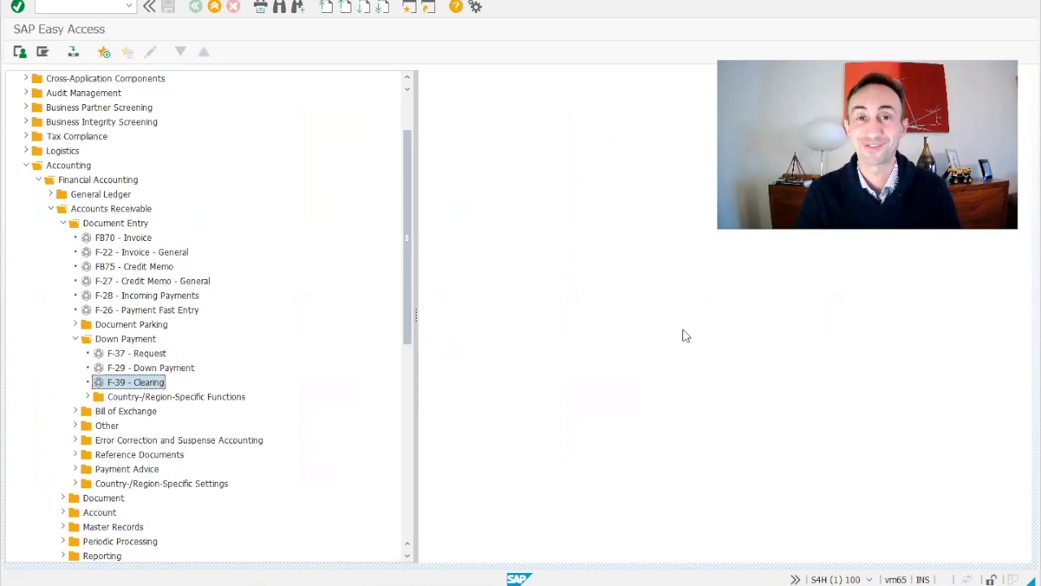
# Open the F-39 Clearing transaction for down payments under Accounts Receivable document entry
pyautogui.click(61, 167)
pyautogui.click(85, 183)
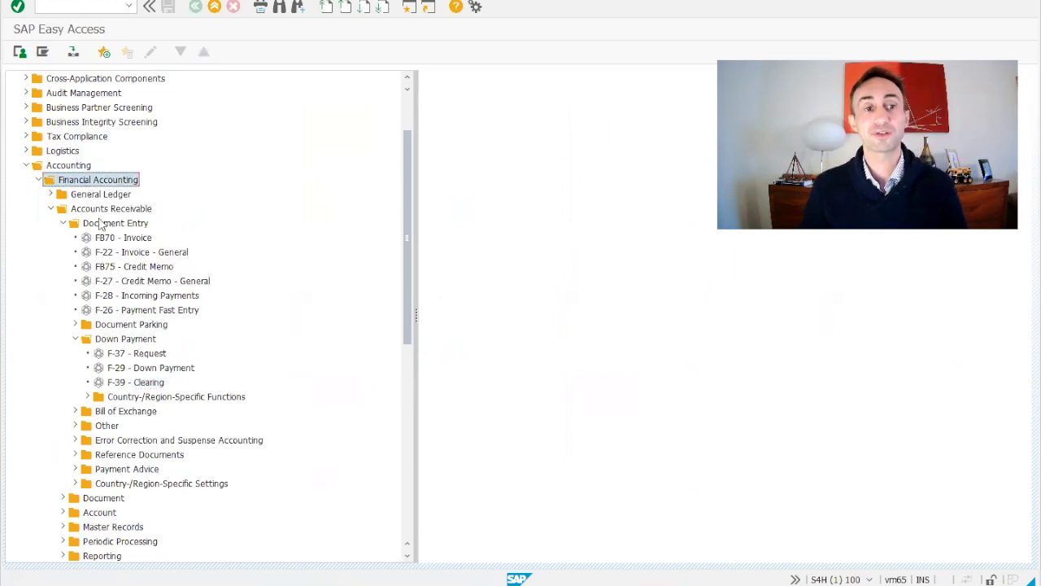
pyautogui.click(106, 213)
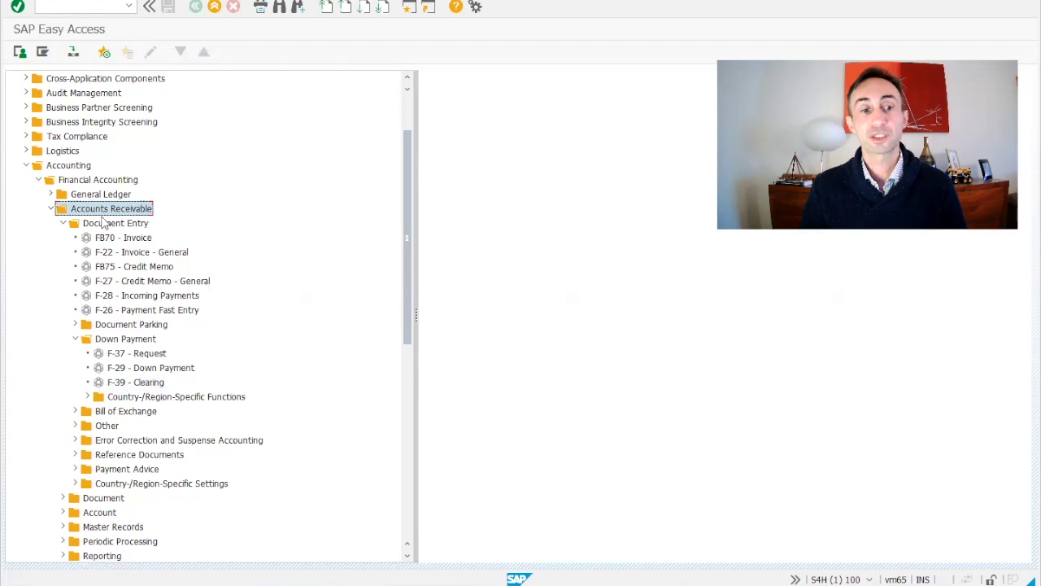
pyautogui.click(103, 222)
pyautogui.click(130, 340)
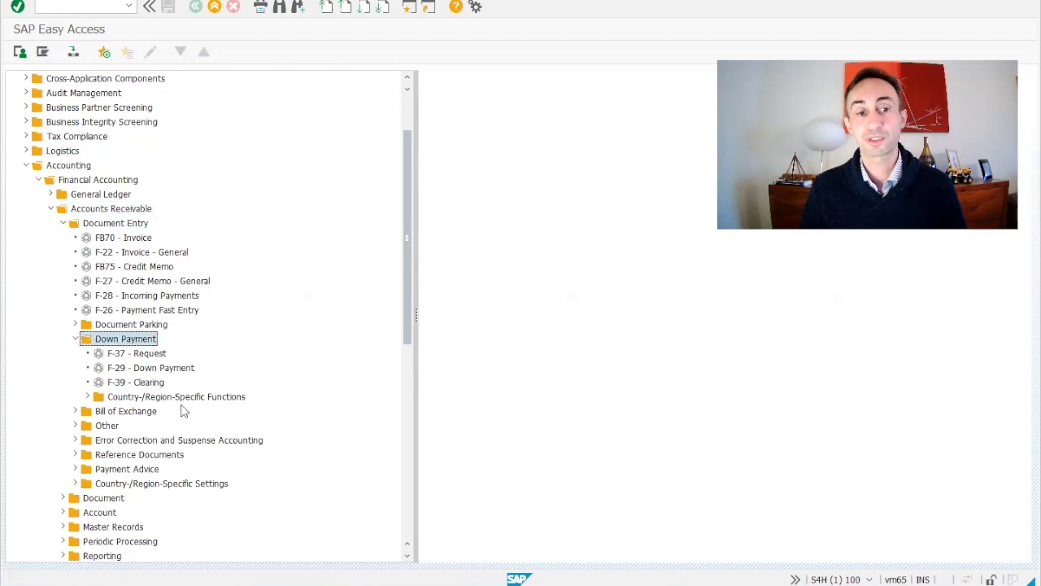
pyautogui.click(153, 368)
pyautogui.click(142, 384)
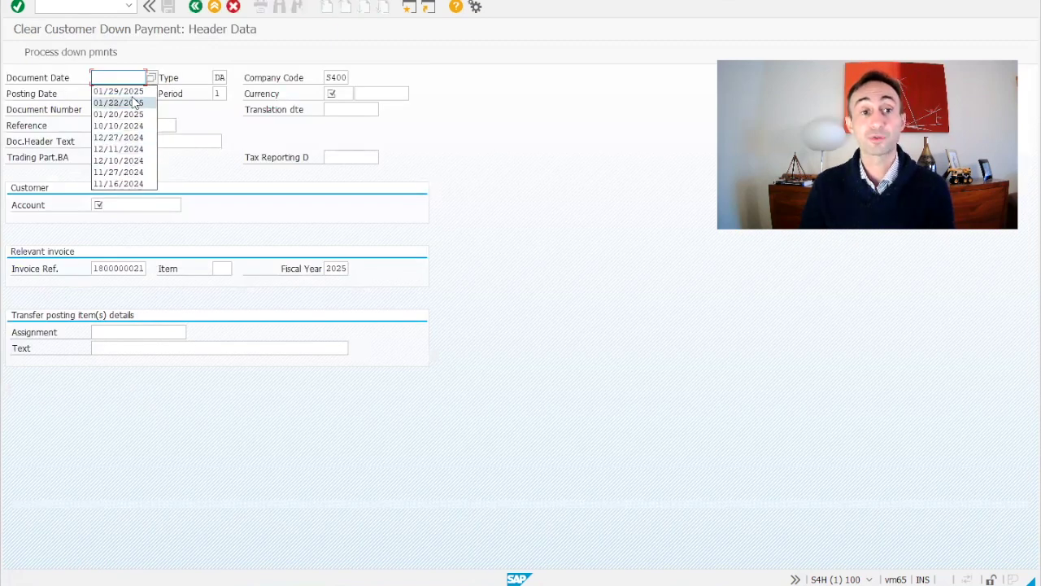
# Set the document date and tax reporting date to 01/29/2025 and the currency to BRL in the clearing header
pyautogui.click(135, 102)
pyautogui.click(334, 93)
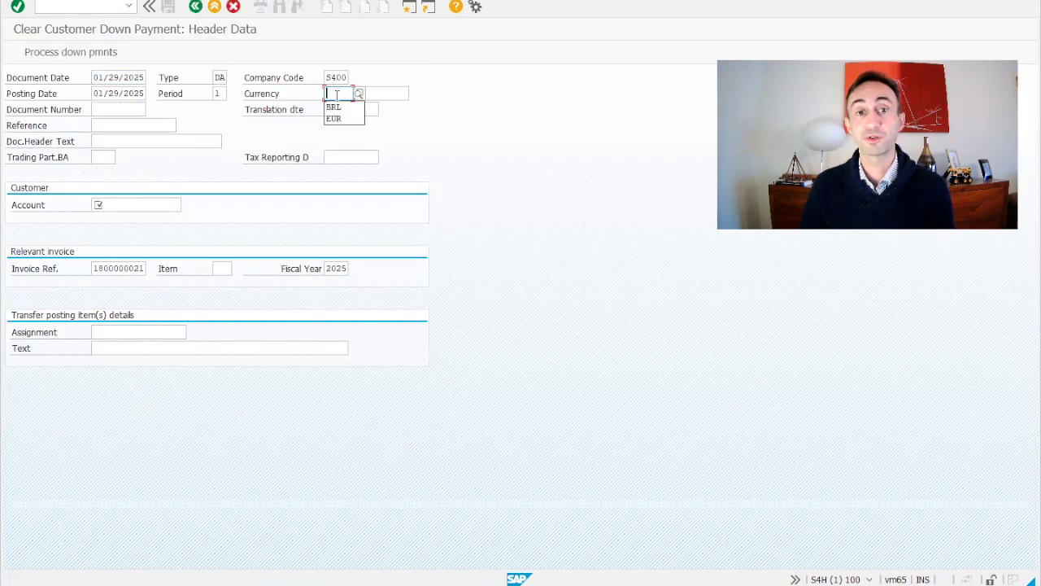
pyautogui.click(340, 107)
pyautogui.click(330, 157)
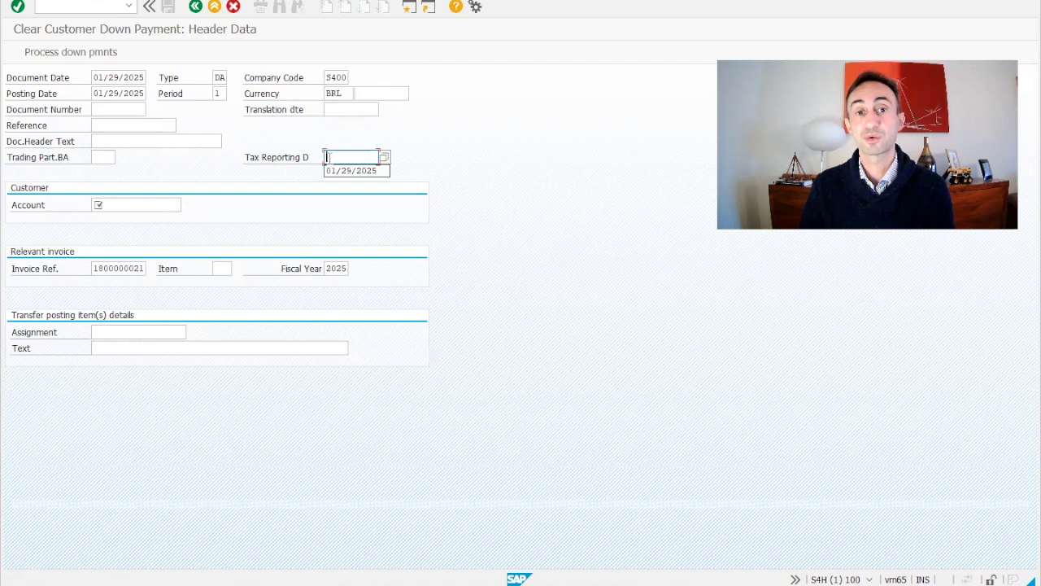
pyautogui.click(338, 171)
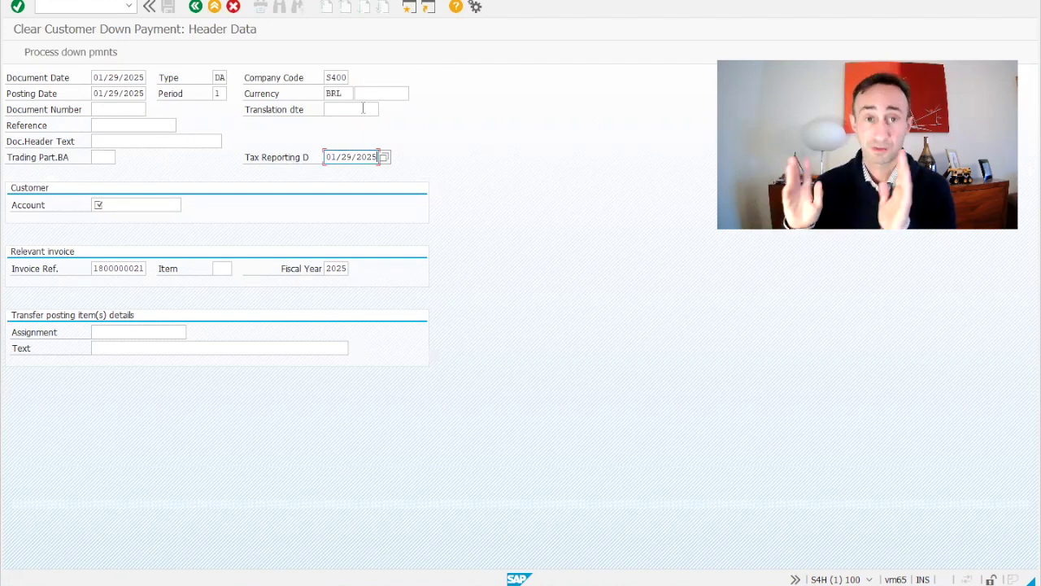
# Enter the customer's account number and process that customer's down payments
pyautogui.click(94, 205)
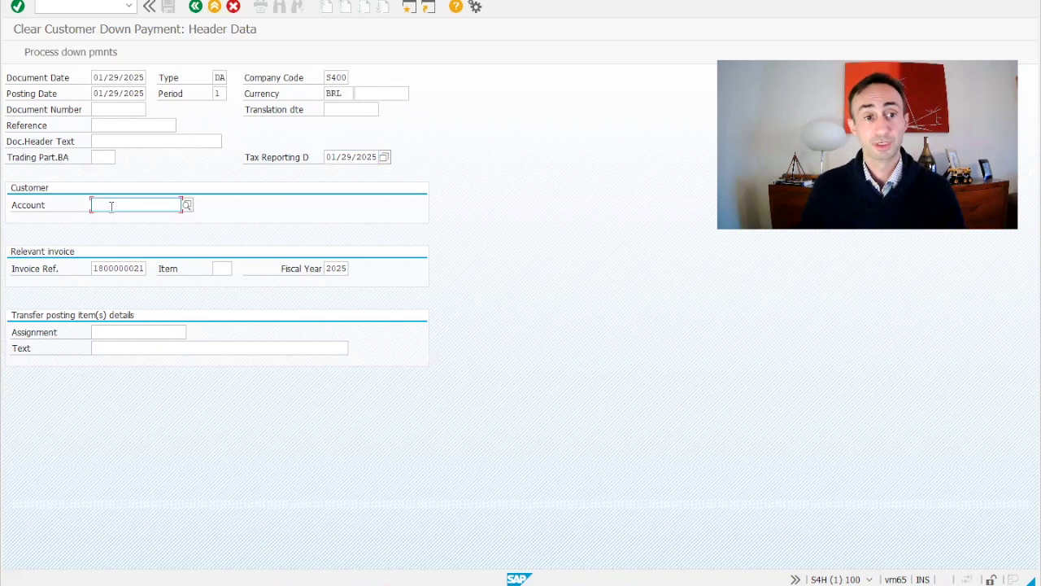
pyautogui.click(102, 205)
pyautogui.click(113, 218)
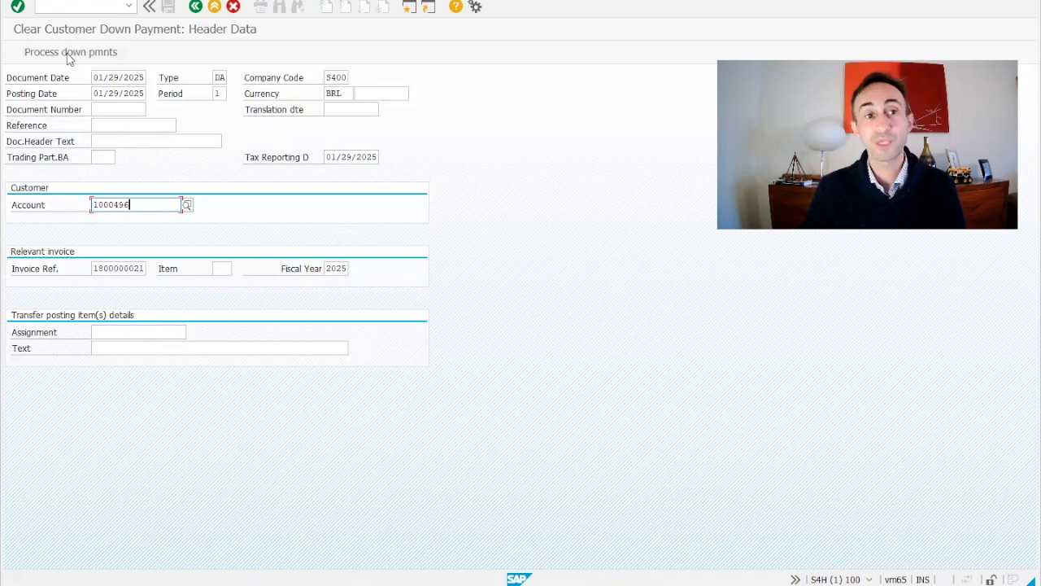
pyautogui.click(70, 54)
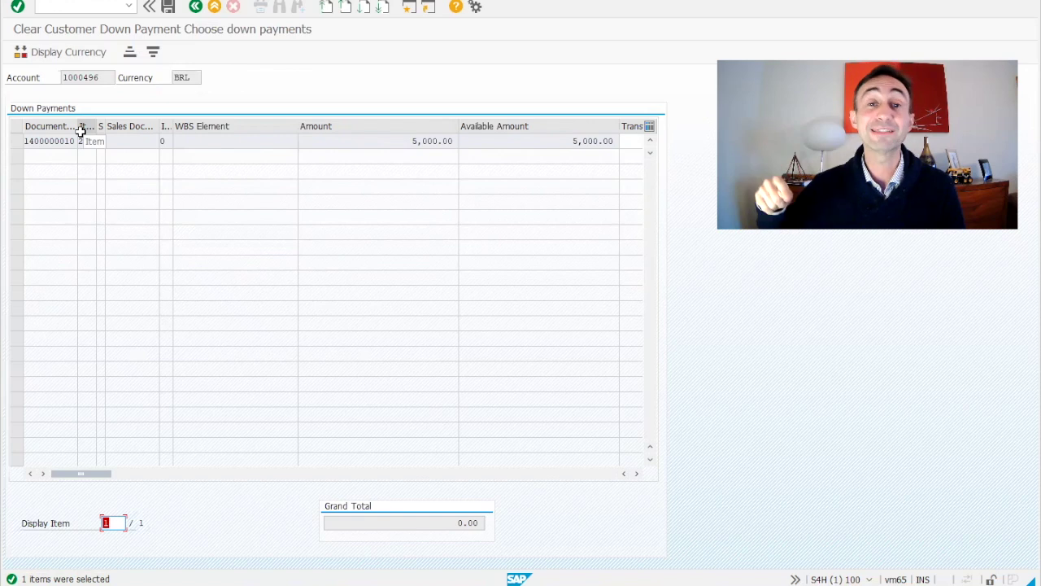
# Select the 5,000.00 down payment line, look up the Simulate option, and exit the clearing without saving
pyautogui.click(19, 145)
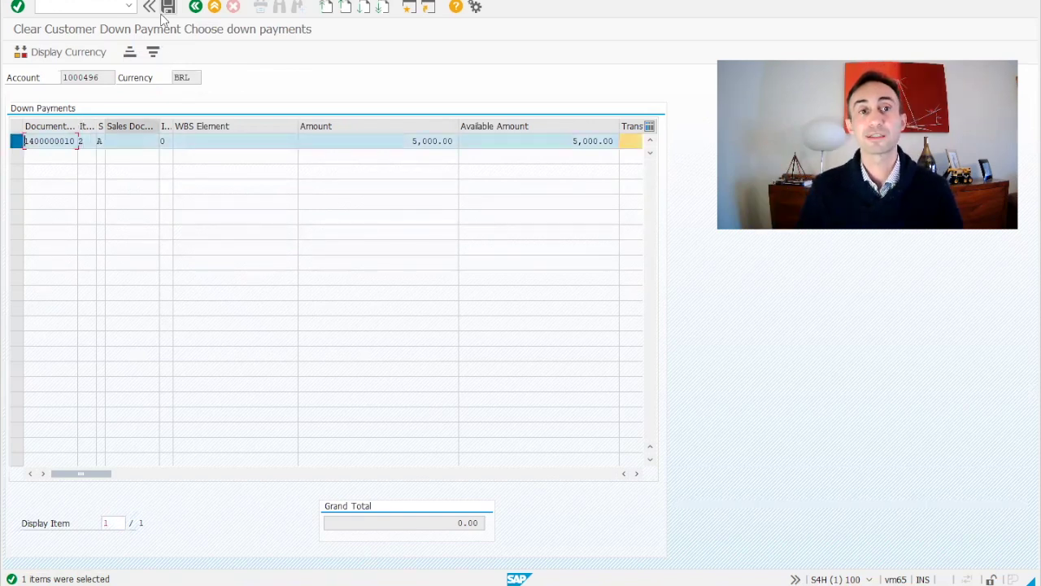
pyautogui.click(73, 0)
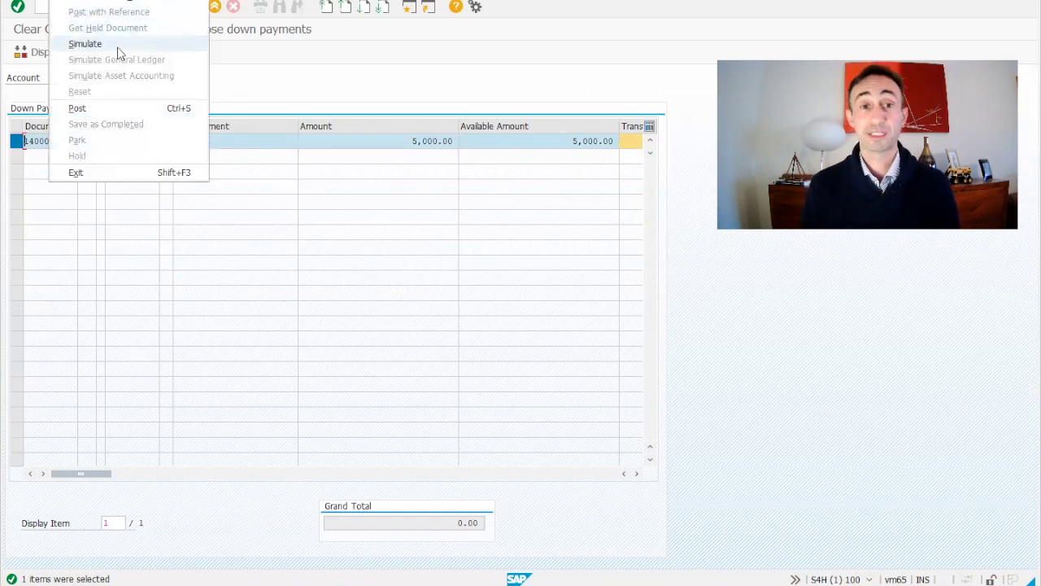
pyautogui.click(271, 88)
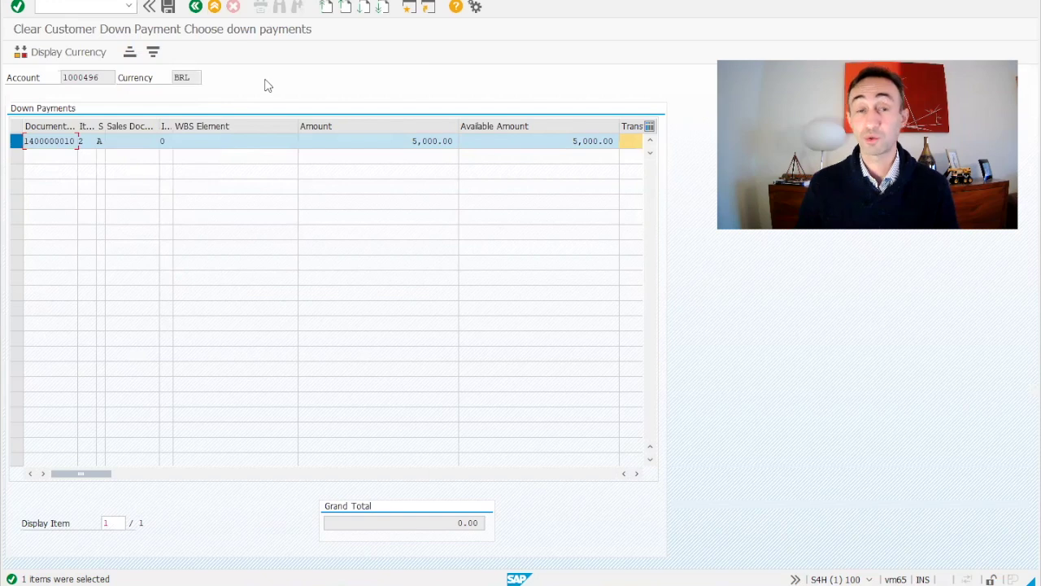
pyautogui.click(212, 12)
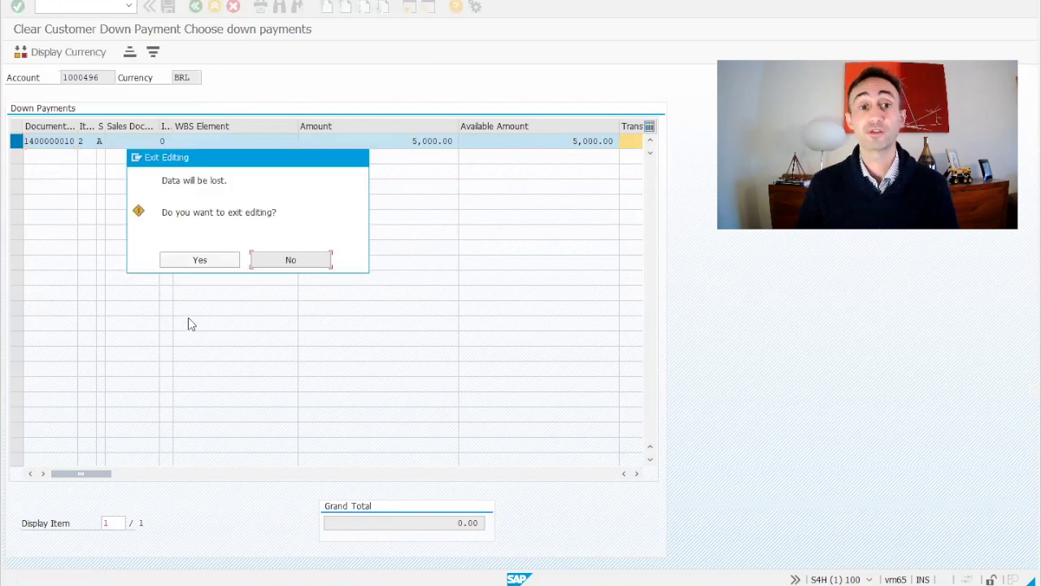
pyautogui.click(210, 260)
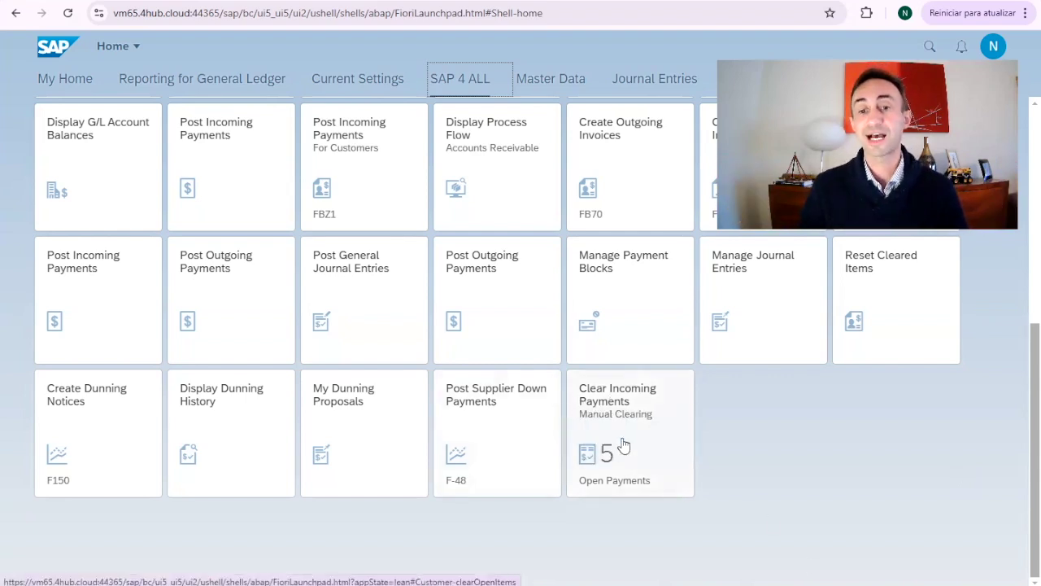
# In the SAP Fiori launchpad, move the Clear Incoming Payments tile ahead of Post Supplier Down Payments and open it
pyautogui.moveTo(623, 441); pyautogui.dragTo(618, 478)
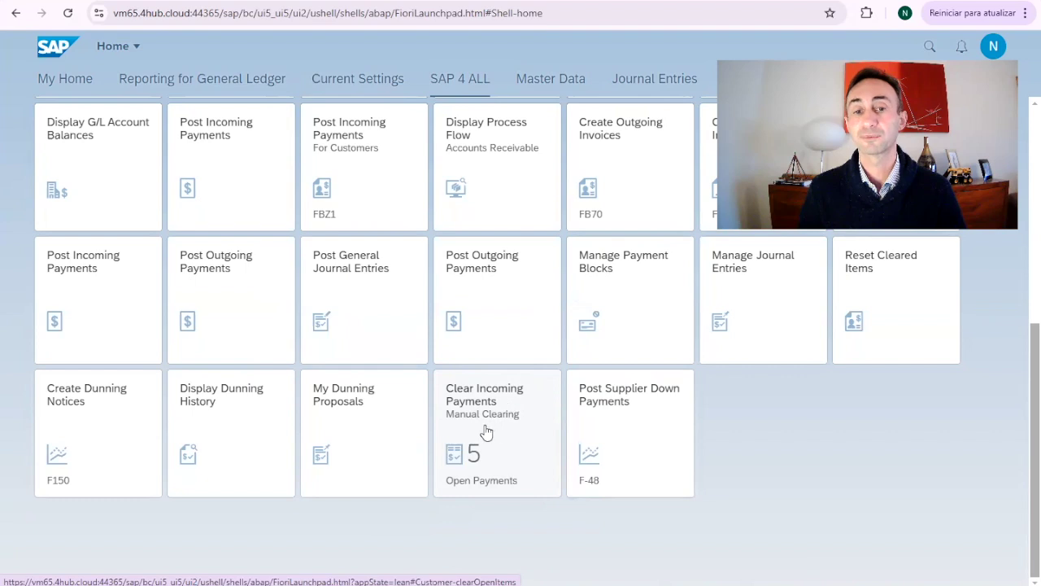
pyautogui.click(466, 404)
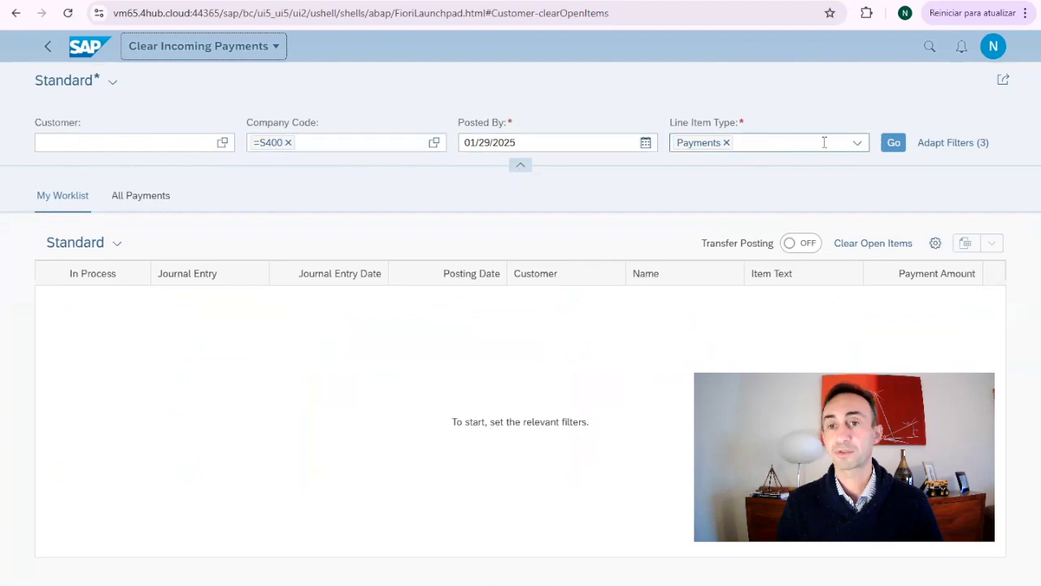
# Filter the worklist to the Down Payments line item type only, with special G/L indicator A (Down Payment)
pyautogui.click(858, 146)
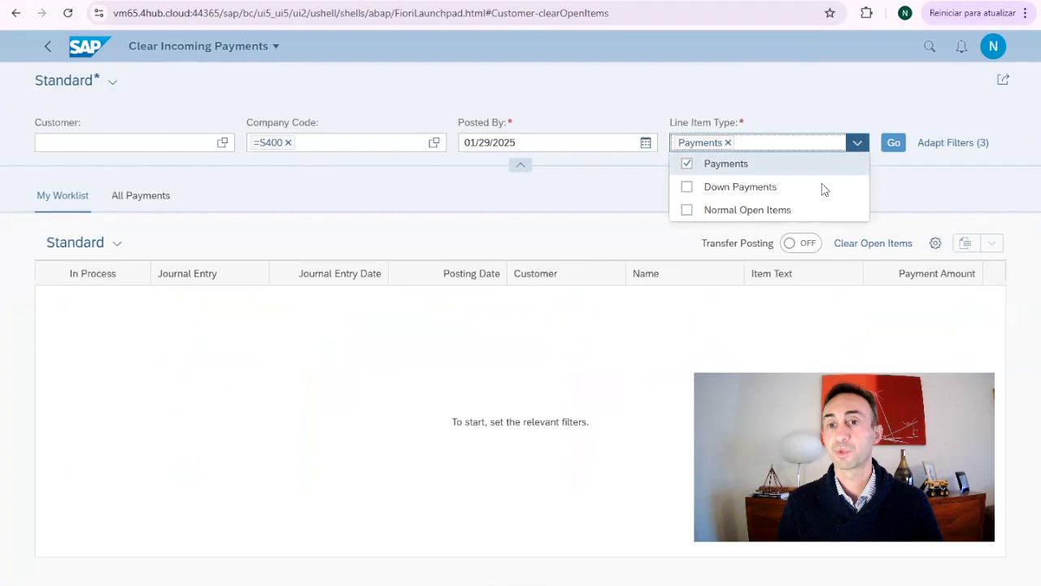
pyautogui.click(687, 188)
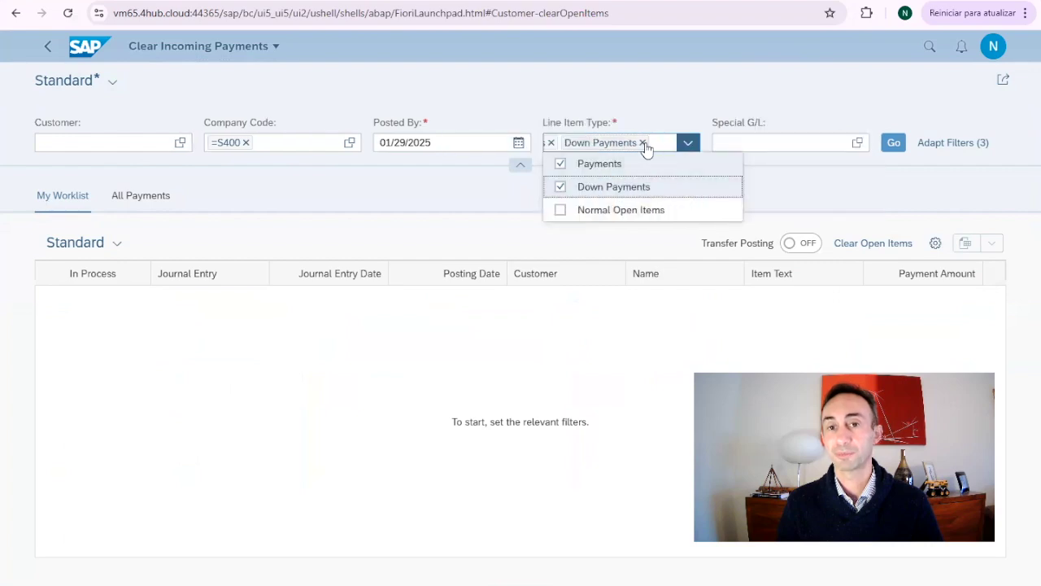
pyautogui.click(558, 164)
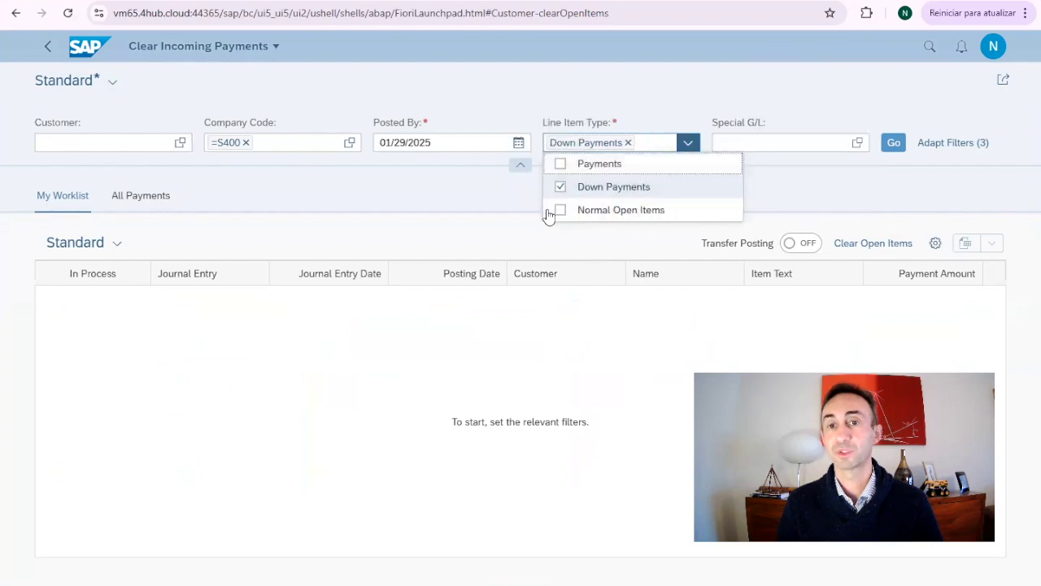
pyautogui.click(855, 145)
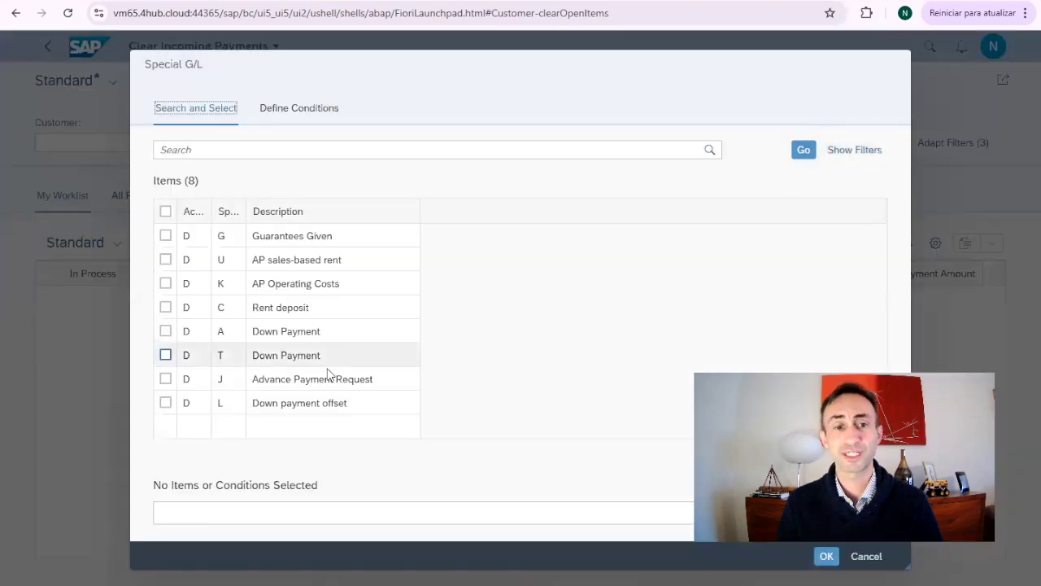
pyautogui.click(166, 331)
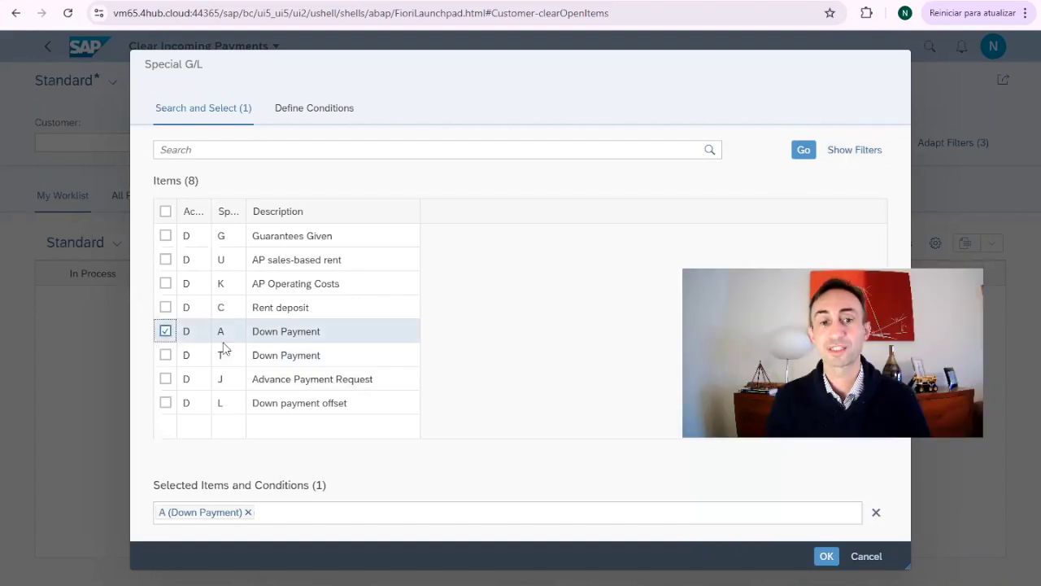
pyautogui.click(828, 558)
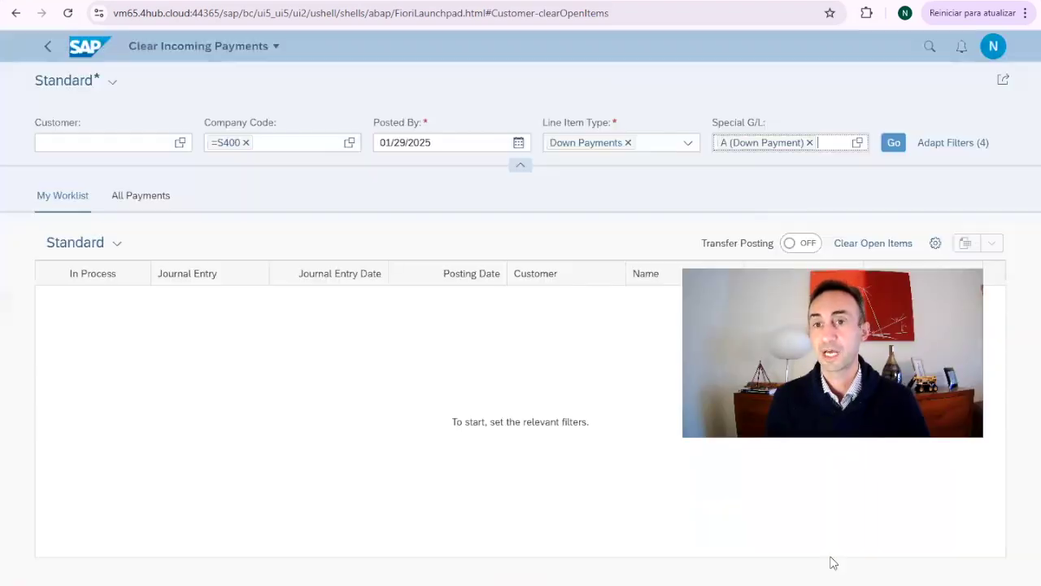
pyautogui.click(895, 146)
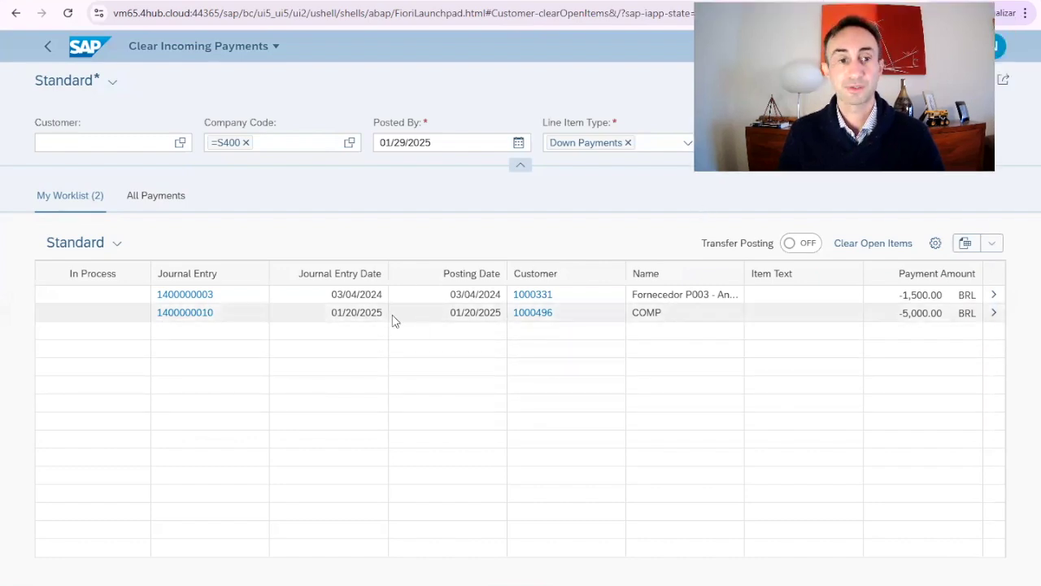
# Open the customer down payment of 5,000.00 BRL dated 01/20/2025 and widen the Journal Entry column of its open items
pyautogui.click(999, 320)
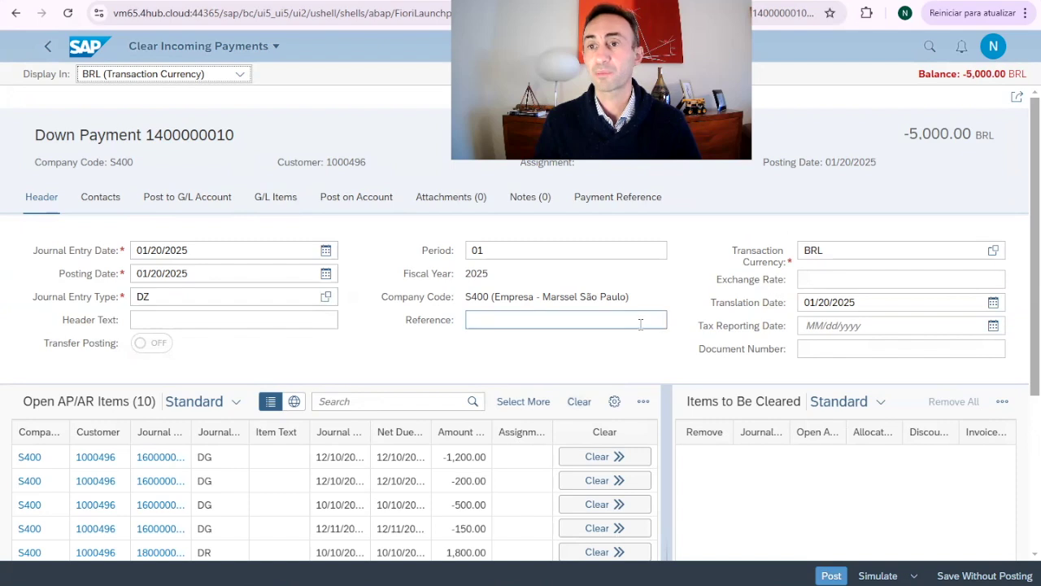
pyautogui.scroll(-2, 640, 323)
pyautogui.scroll(2, 911, 130)
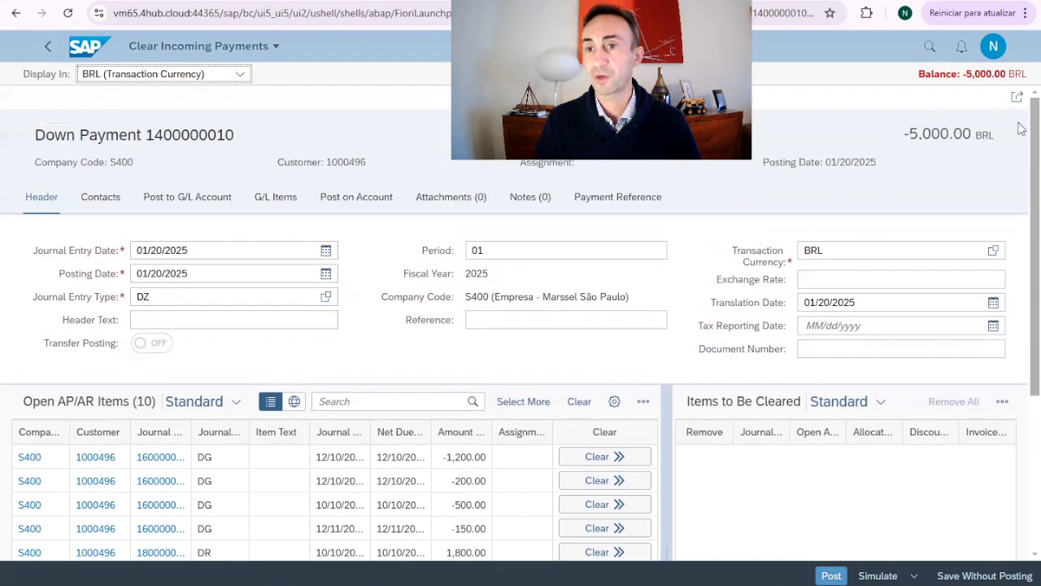
pyautogui.scroll(-3, 579, 389)
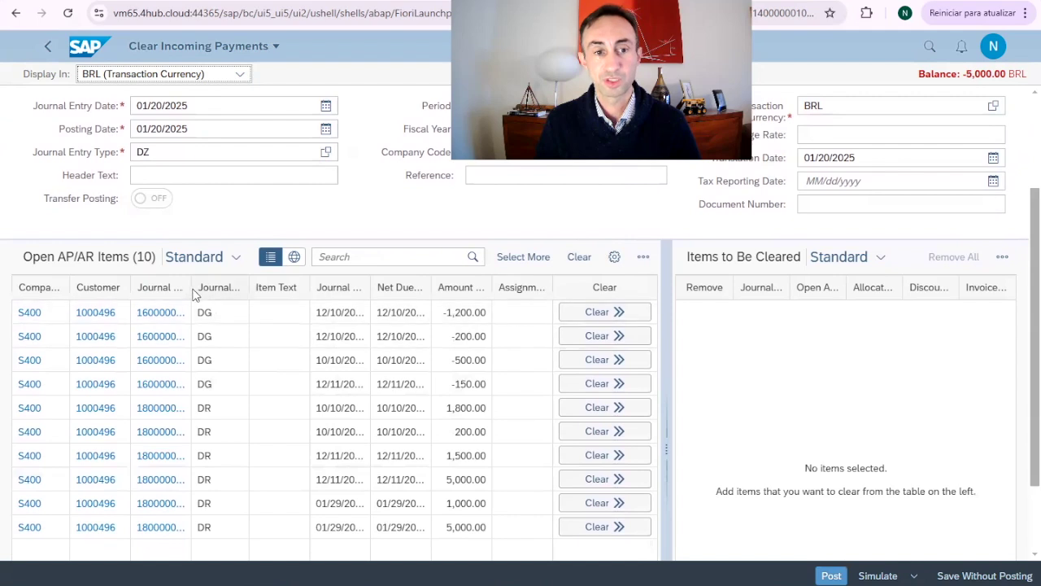
pyautogui.moveTo(192, 287); pyautogui.dragTo(220, 286)
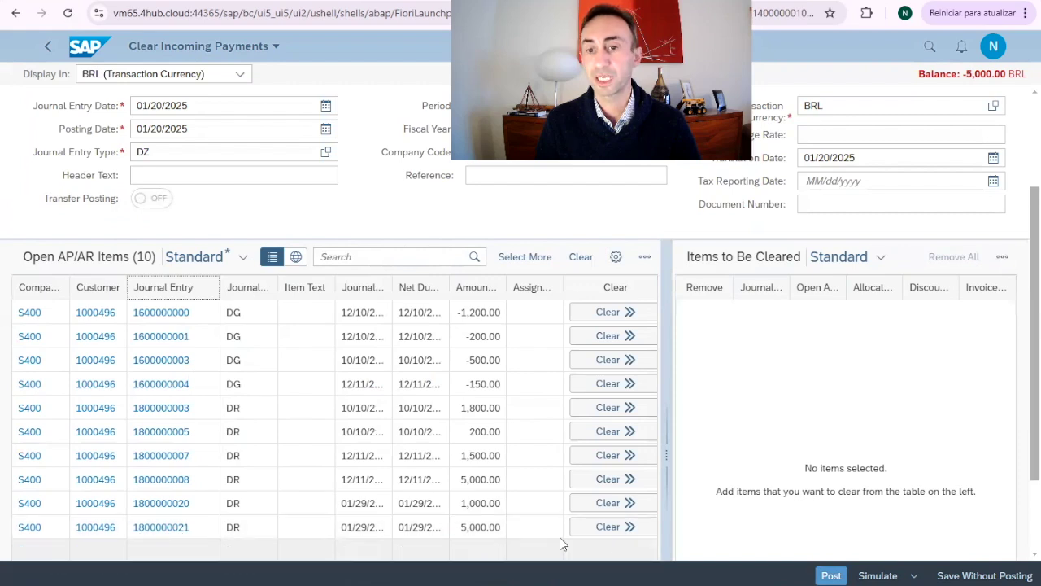
# Assign the 5,000.00 invoice dated 01/29 for clearing against the down payment, and post the entry after simulating it
pyautogui.click(607, 529)
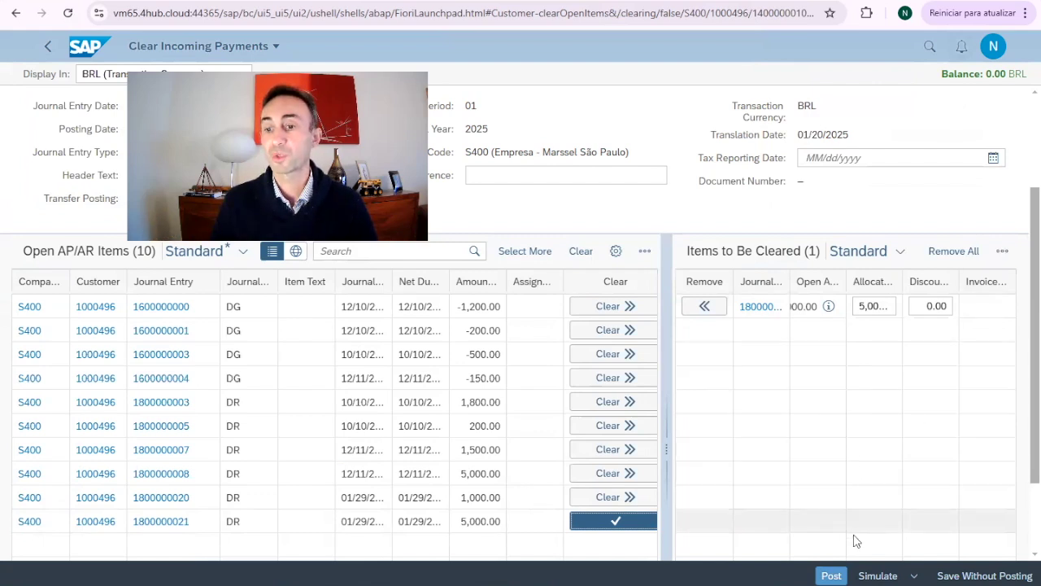
pyautogui.click(877, 576)
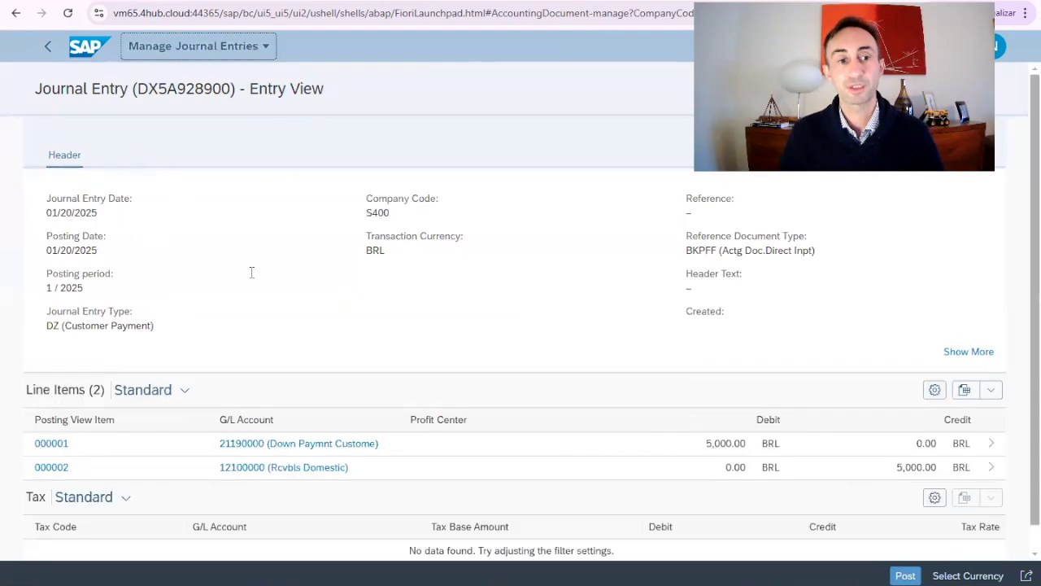
pyautogui.scroll(-1, 244, 277)
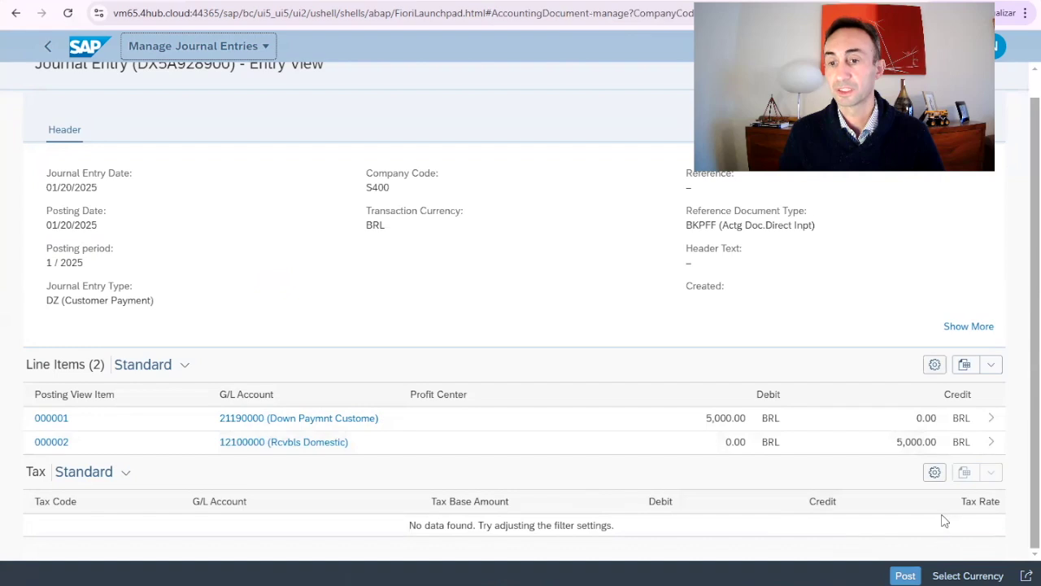
pyautogui.click(905, 576)
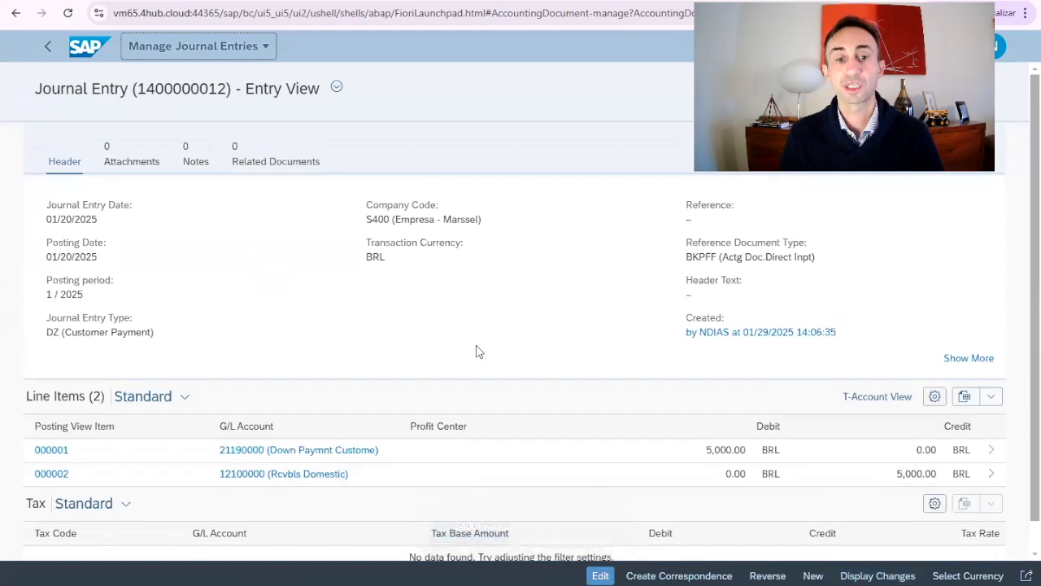
# Review the posted journal entry, and return to the incoming payments worklist to rerun its down payment filter
pyautogui.scroll(-1, 477, 350)
pyautogui.scroll(1, 477, 349)
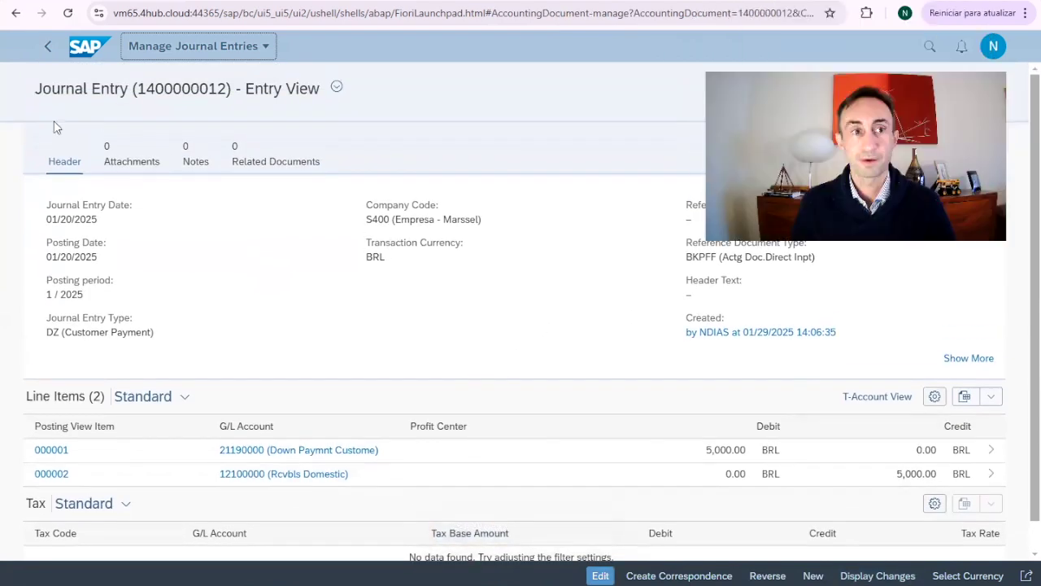
pyautogui.click(48, 49)
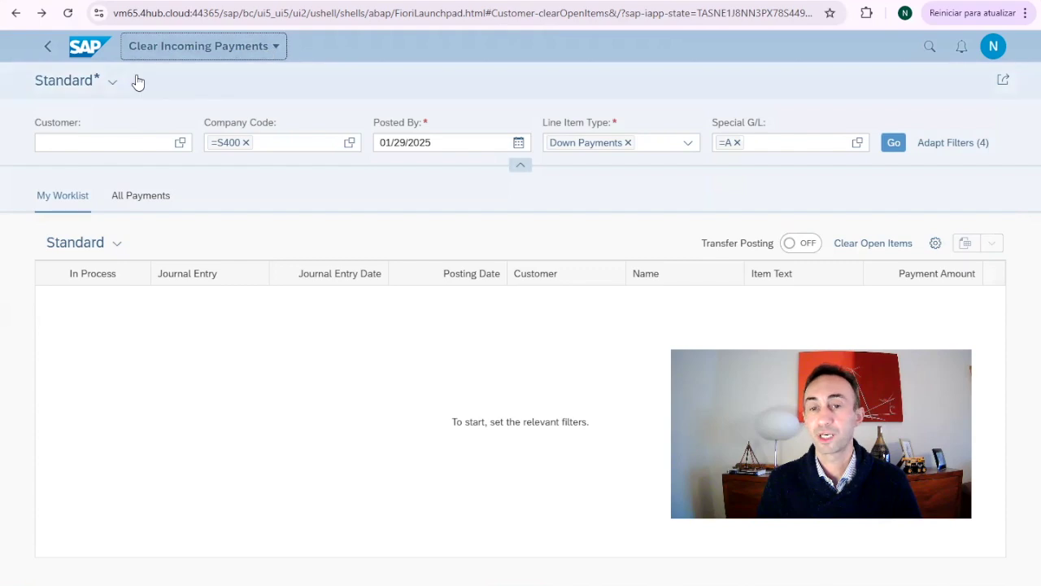
pyautogui.click(893, 144)
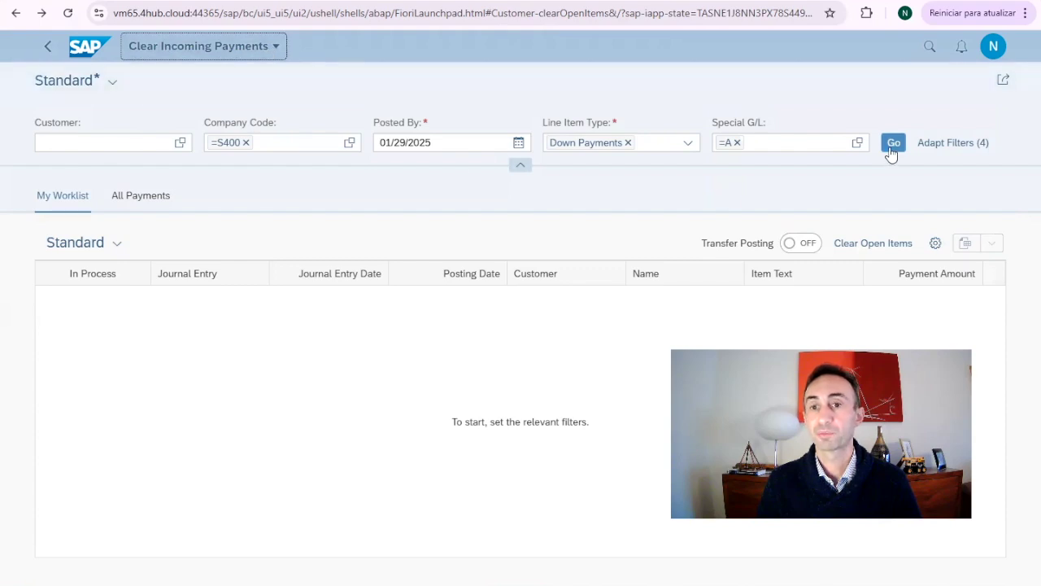